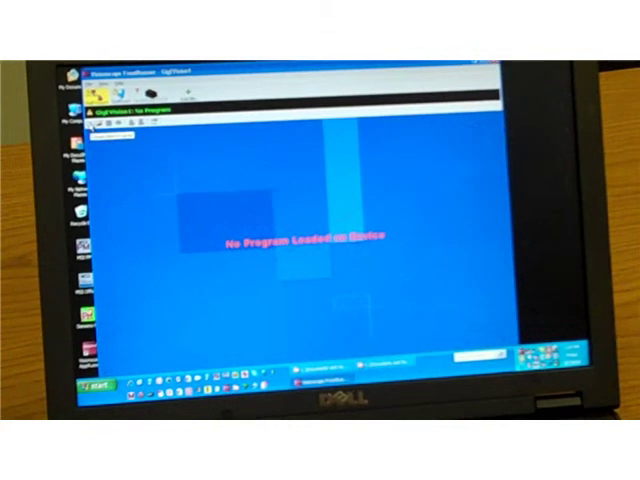
Create a new inspection job for the GigE camera DigiVision1, opened in Editing mode
left_click(110, 120)
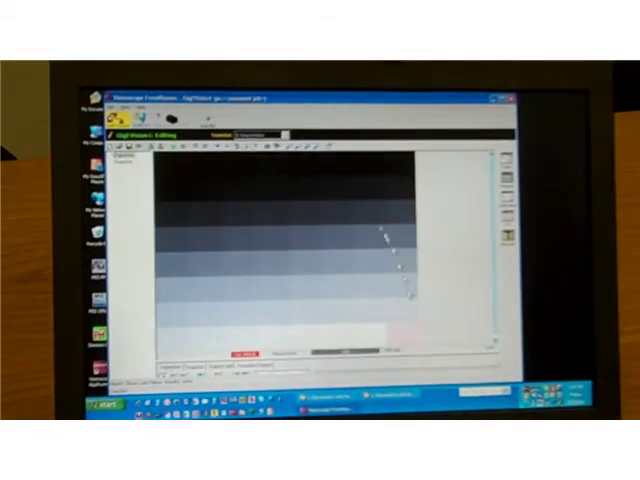
Switch the image view from Editing to Live Video to show the frame-rate readout
left_click(285, 147)
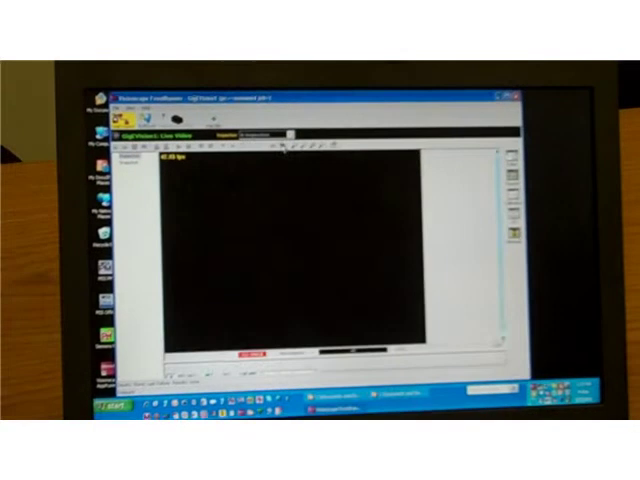